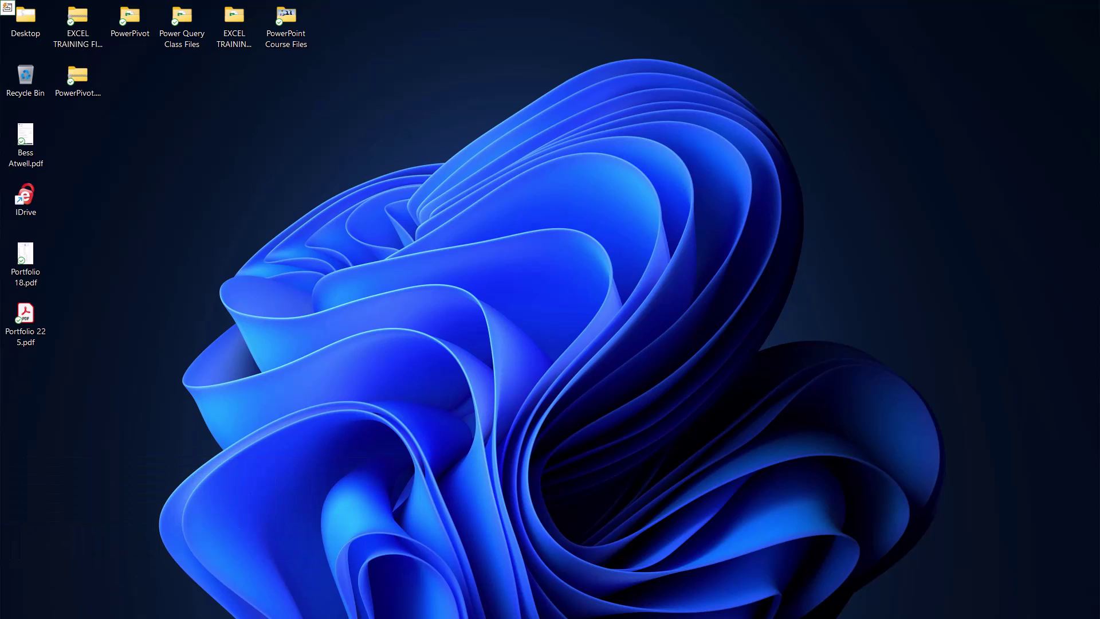
Search the Start menu for 'store' to bring up Microsoft Store as best match.
key(super)
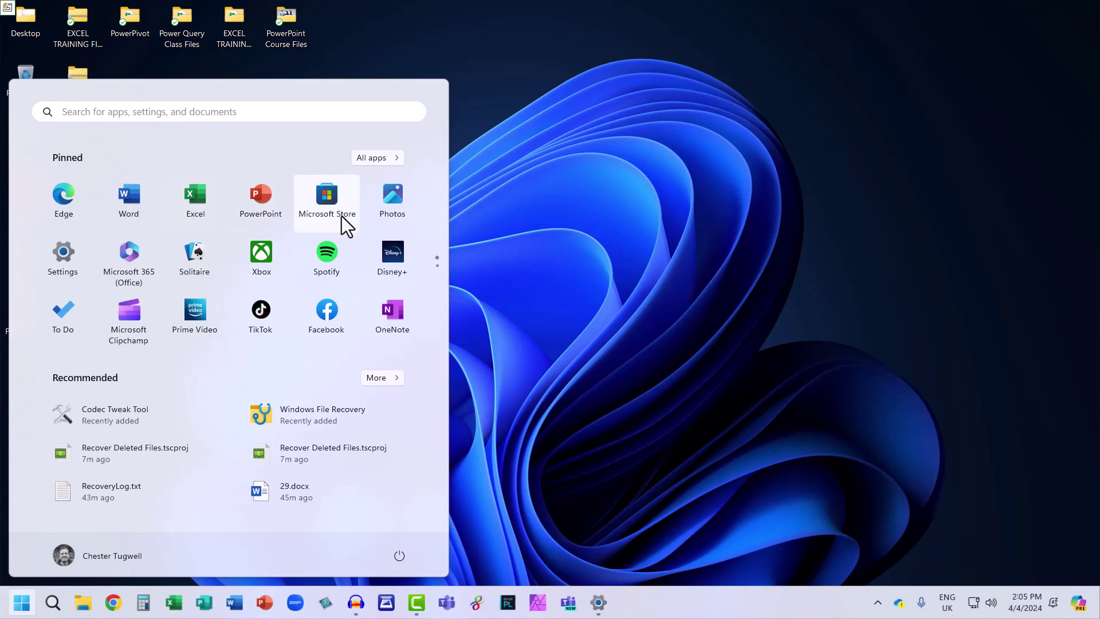
click(113, 114)
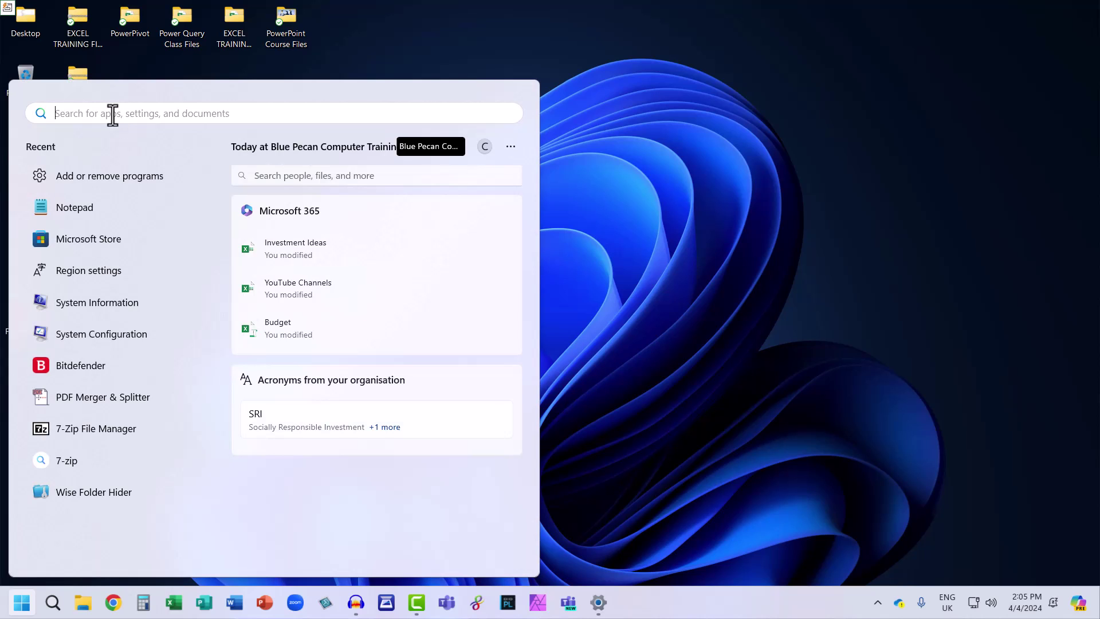
text(store)
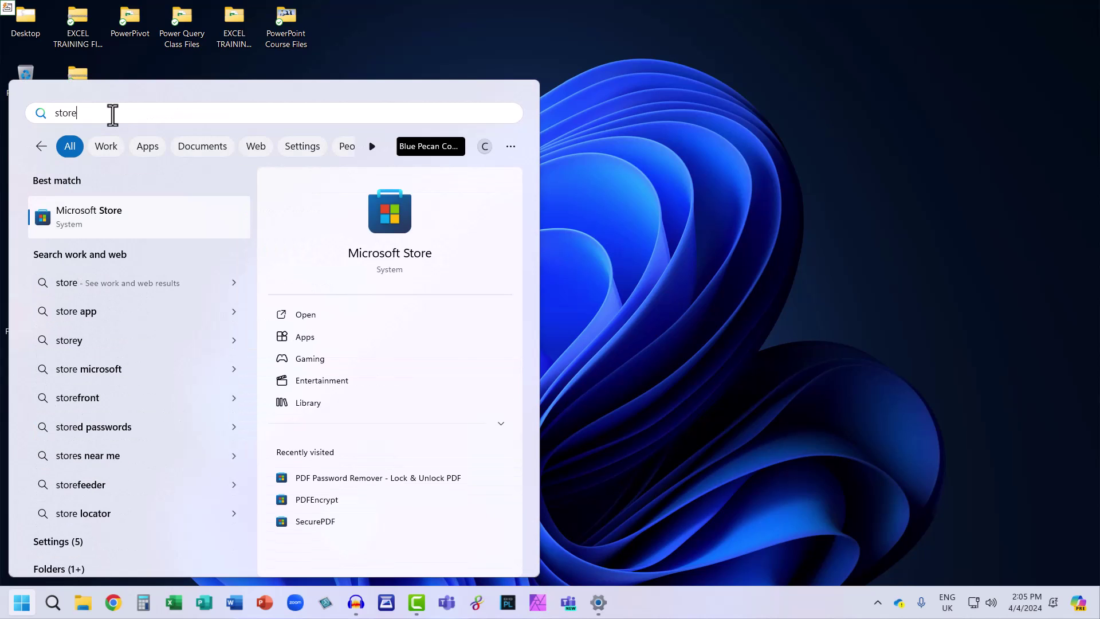
Launch Microsoft Store, search 'windows file recovery', and confirm the app shows Installed.
click(85, 223)
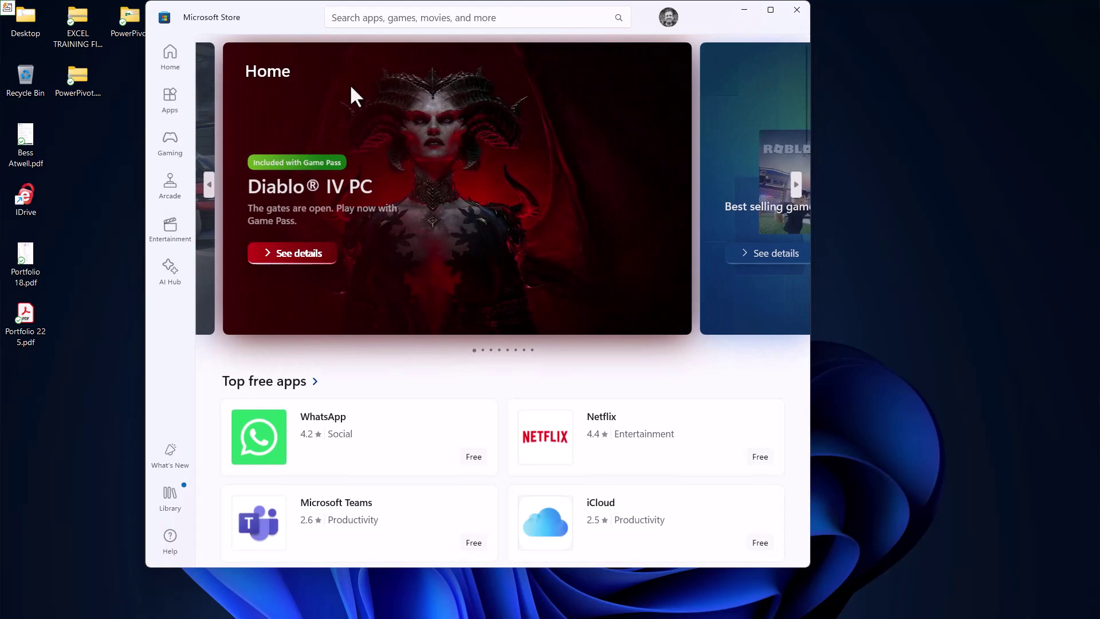
click(352, 19)
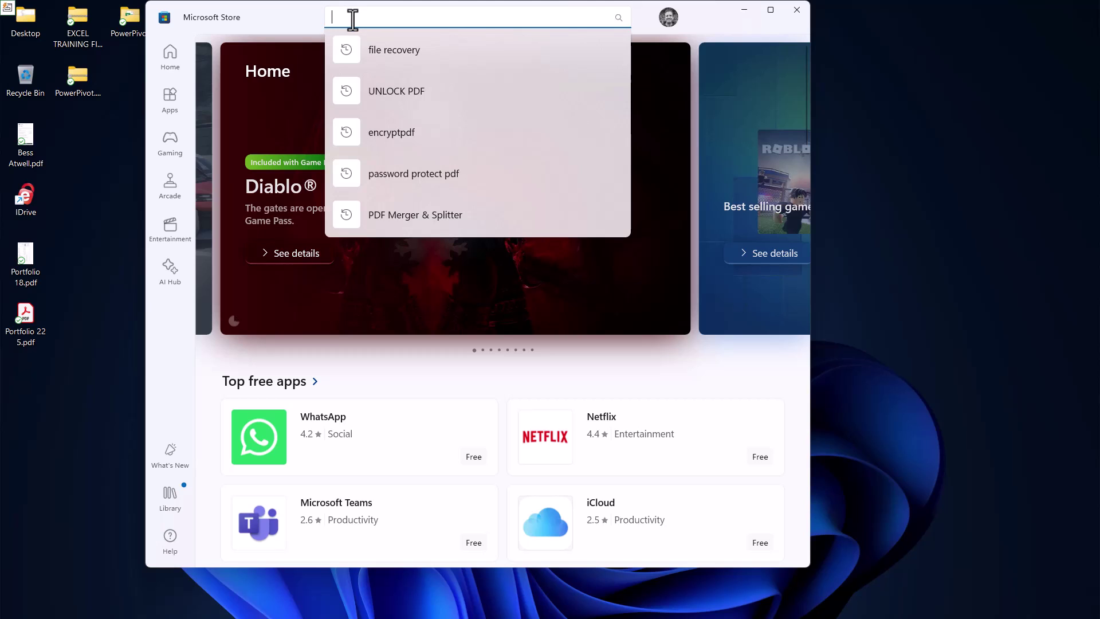
text(wind)
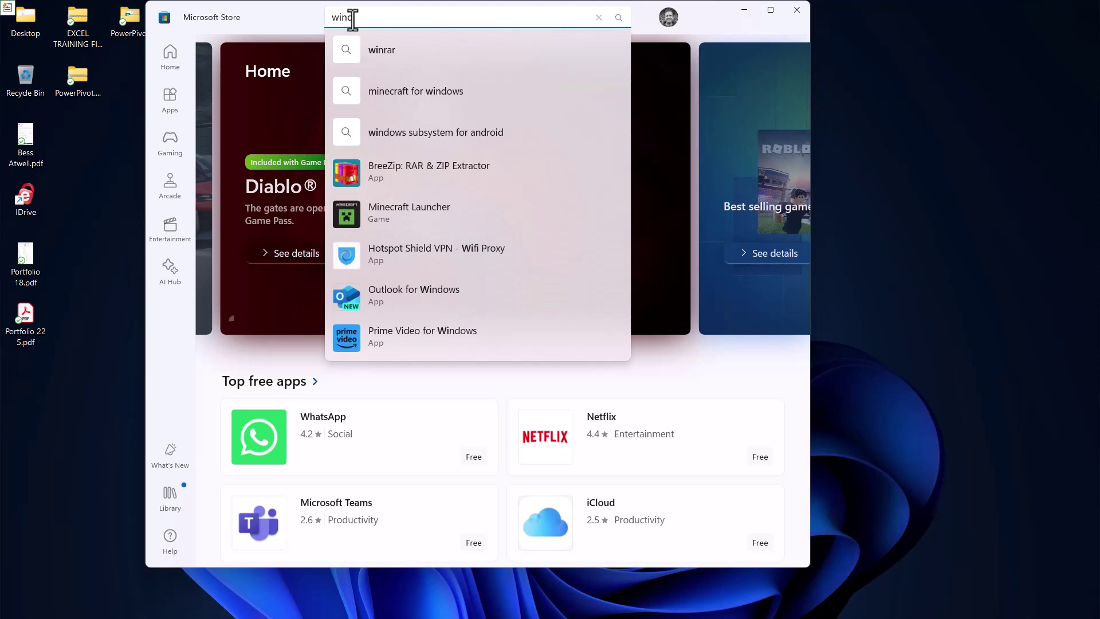
text(ows file re)
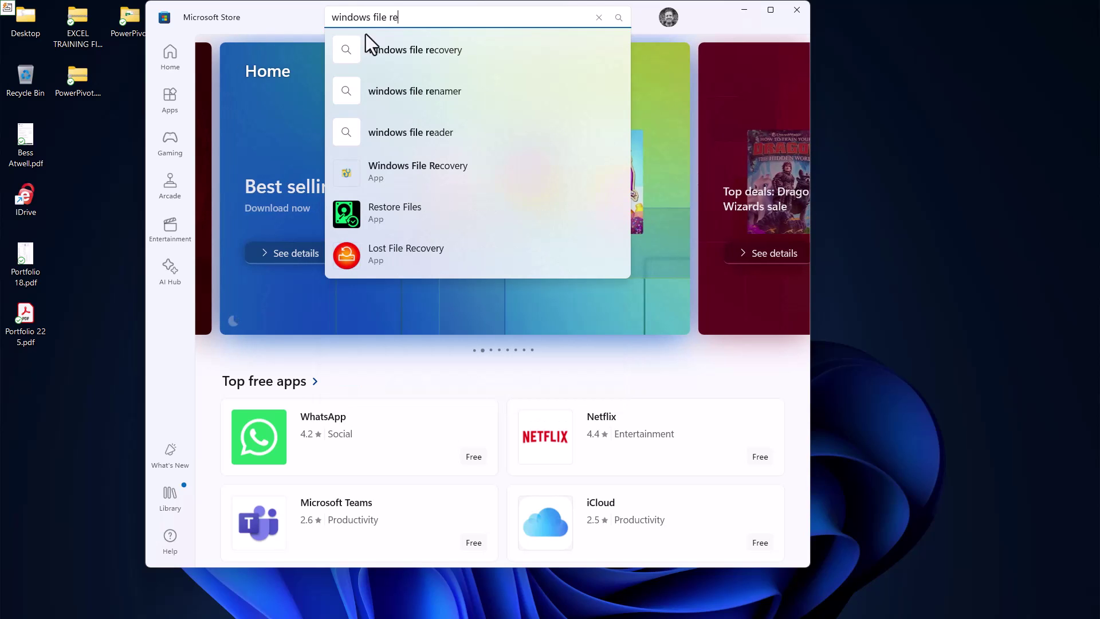
click(415, 52)
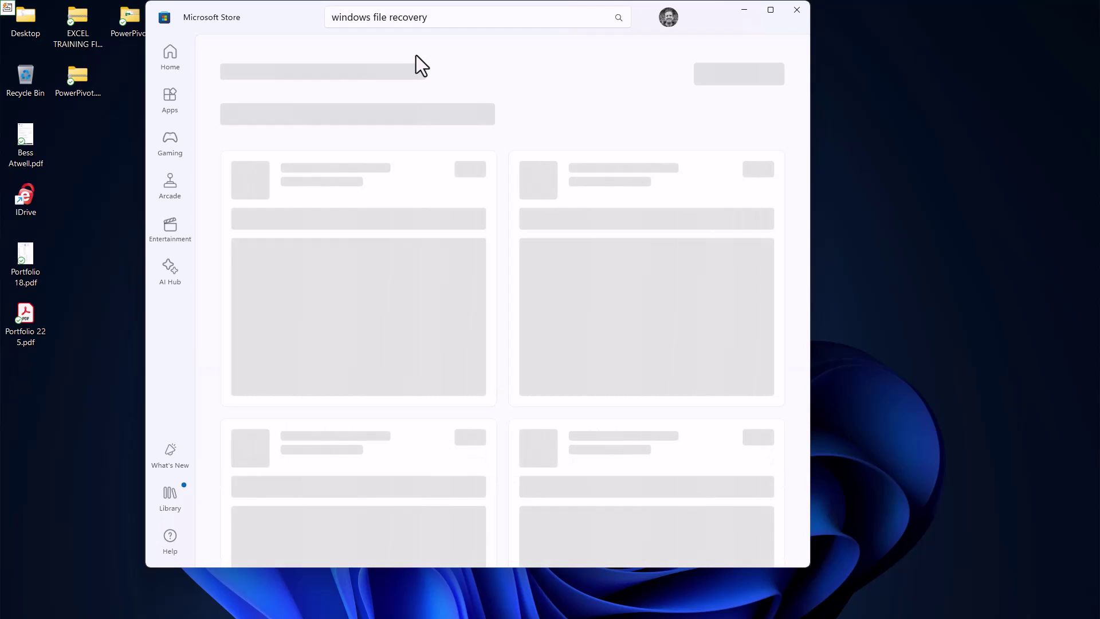
scroll(411, 443, down, 1)
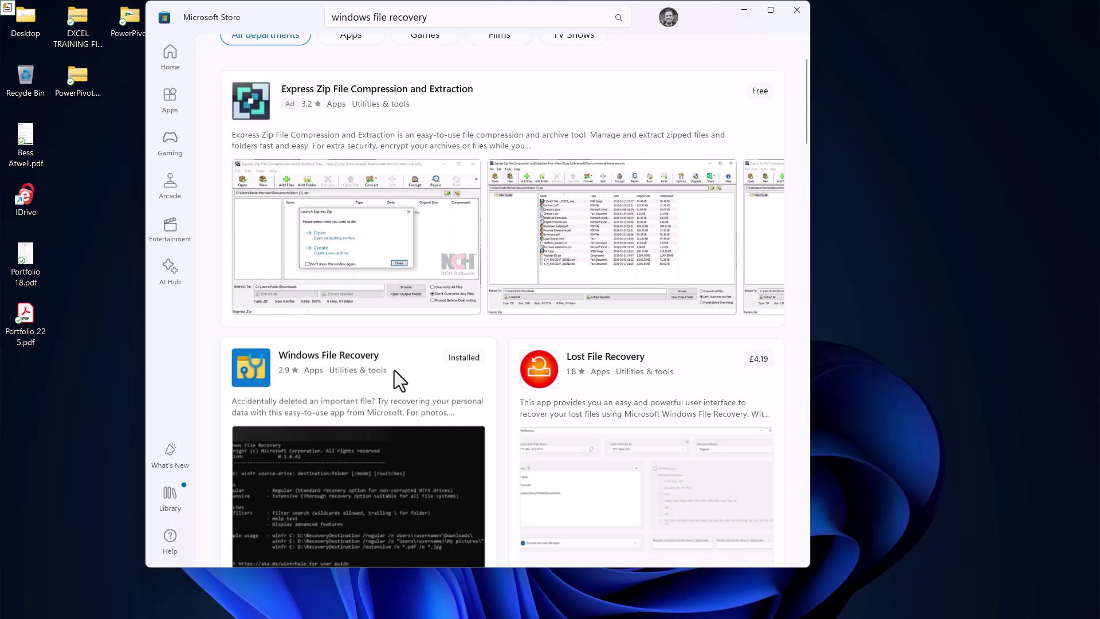
mouse_move(411, 375)
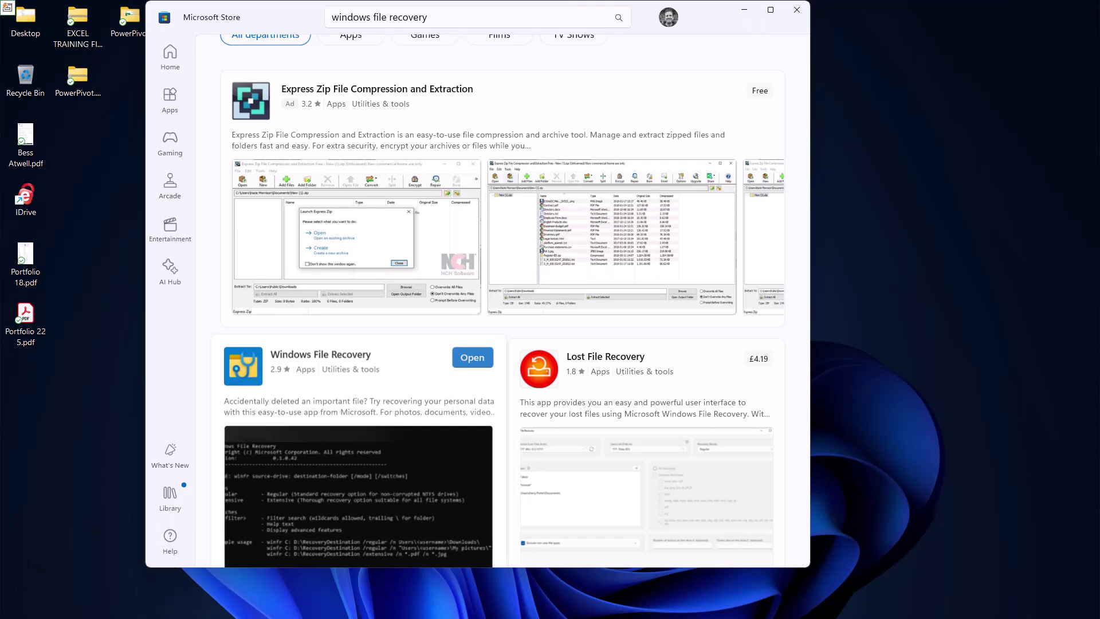
mouse_move(21, 608)
mouse_move(468, 360)
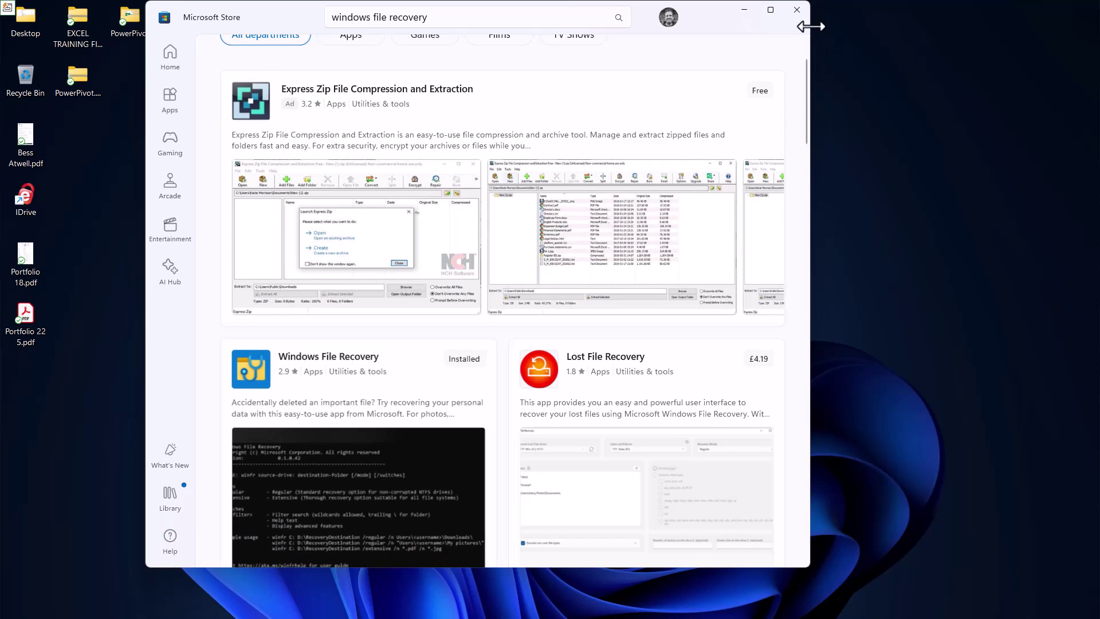
Close the Store and launch Windows File Recovery from the All apps list under W.
click(797, 11)
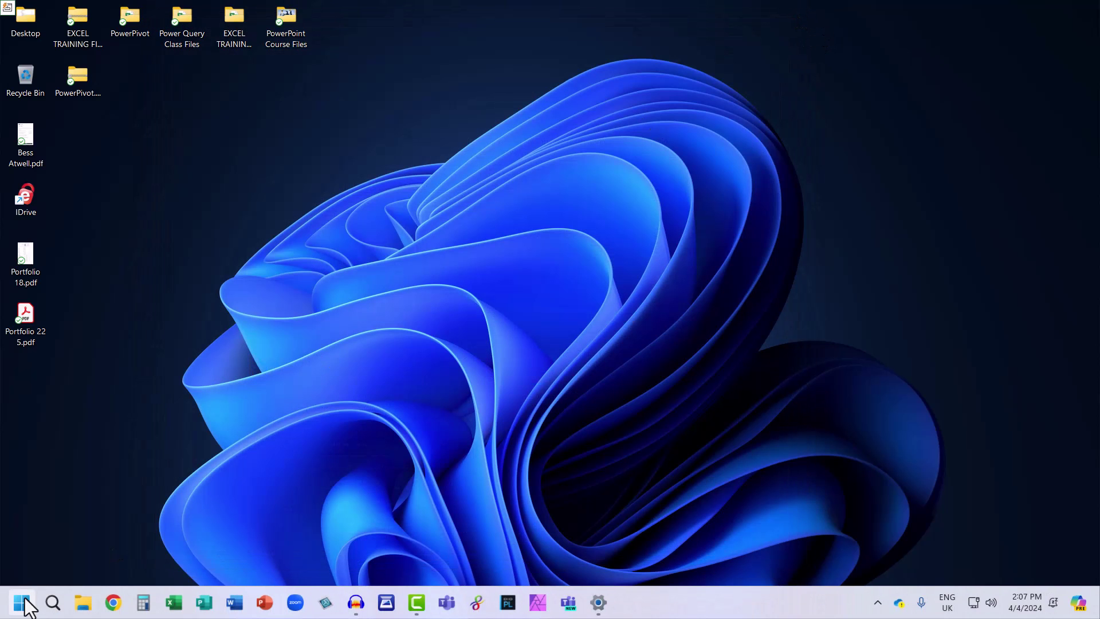
click(22, 603)
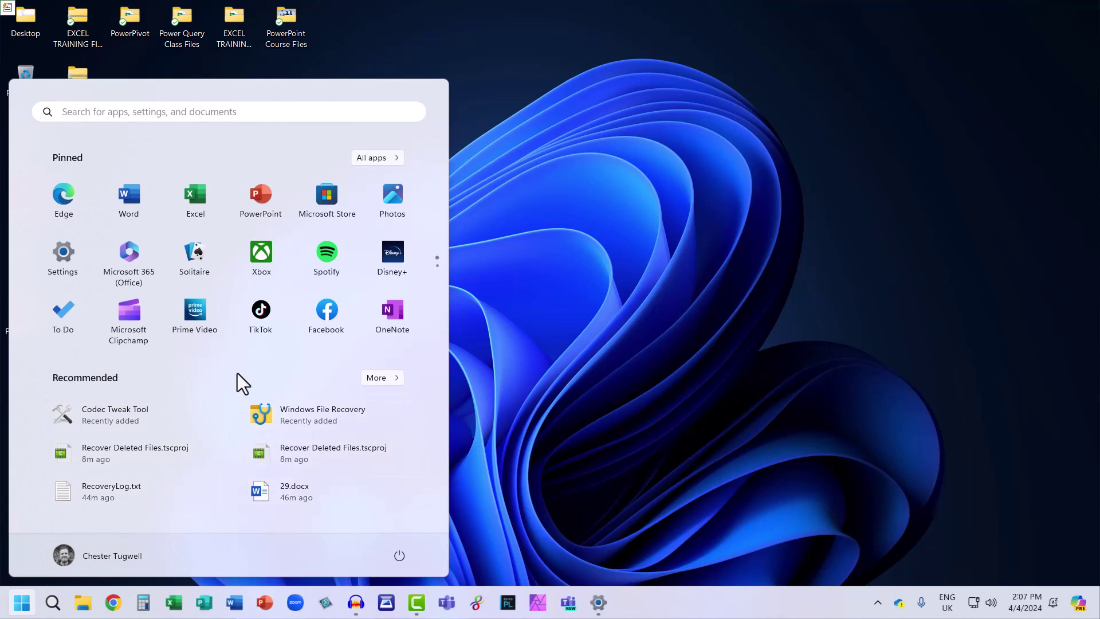
click(395, 158)
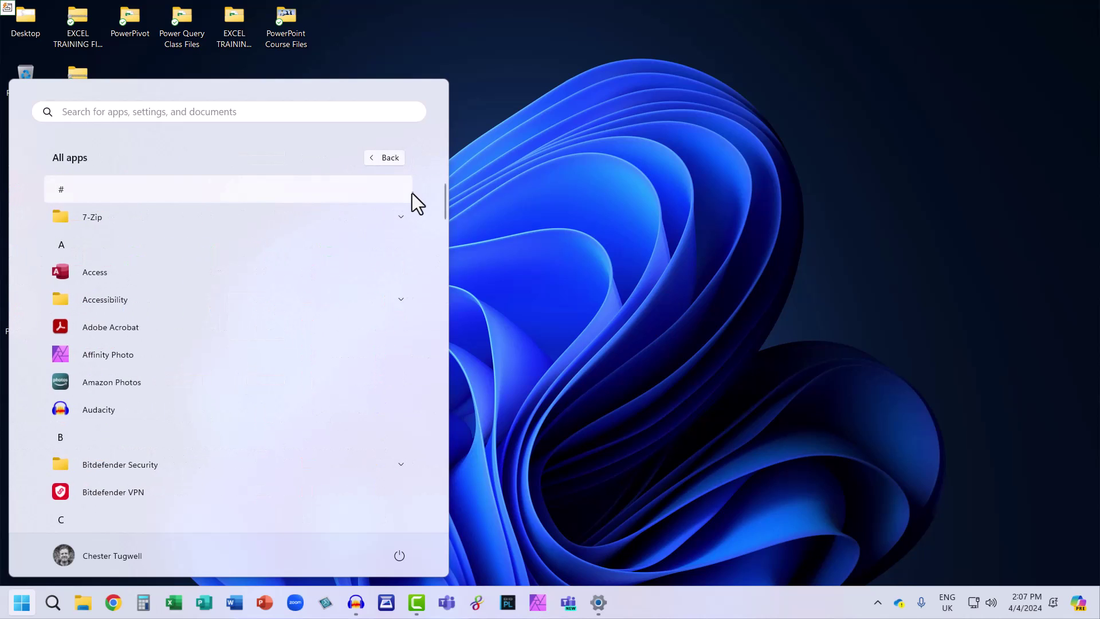
drag(444, 204, 414, 495)
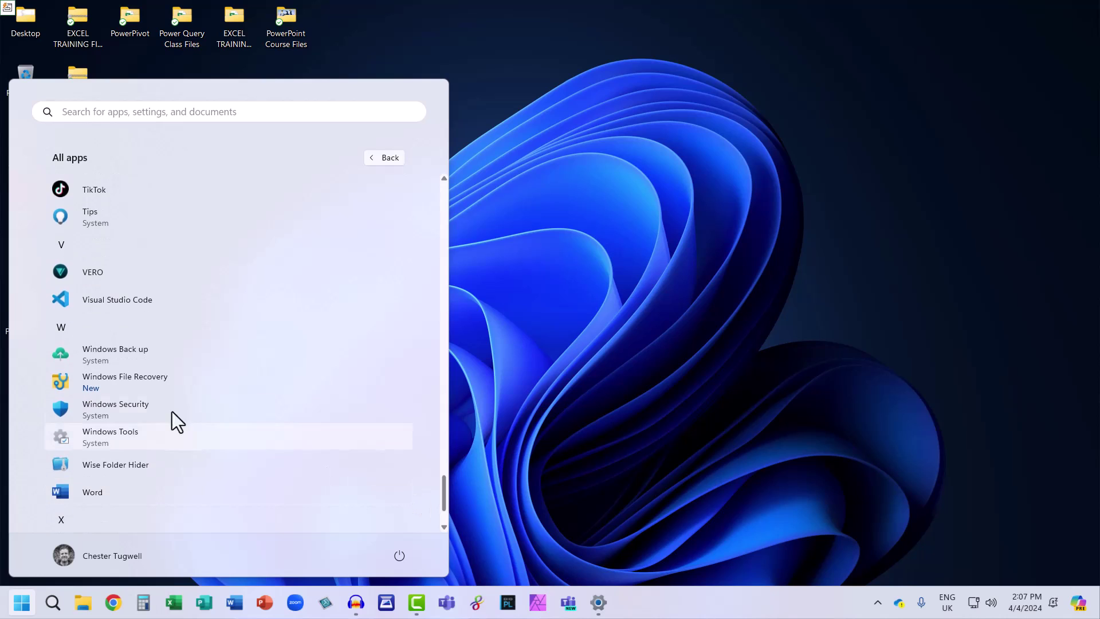
click(108, 381)
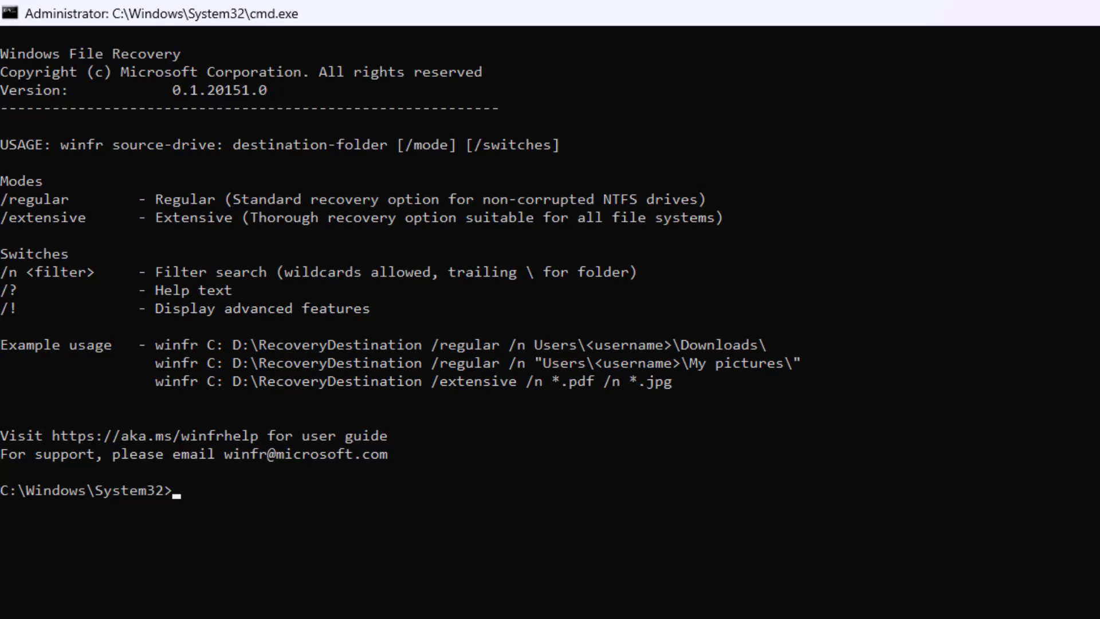
Enter 'winfr C: E: /n *.pdf' at the Windows File Recovery prompt.
text(winfr C:)
text(E:)
text(/n *)
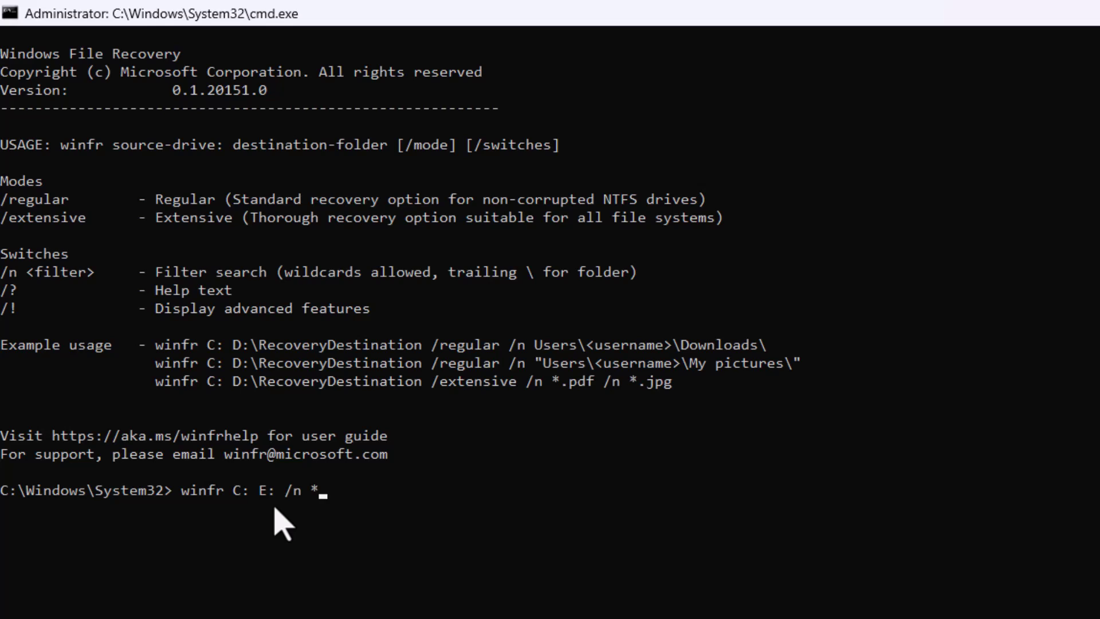
text(.pdf)
Run the PDF recovery, confirm continuing, and open the recovered files afterwards.
key(Return)
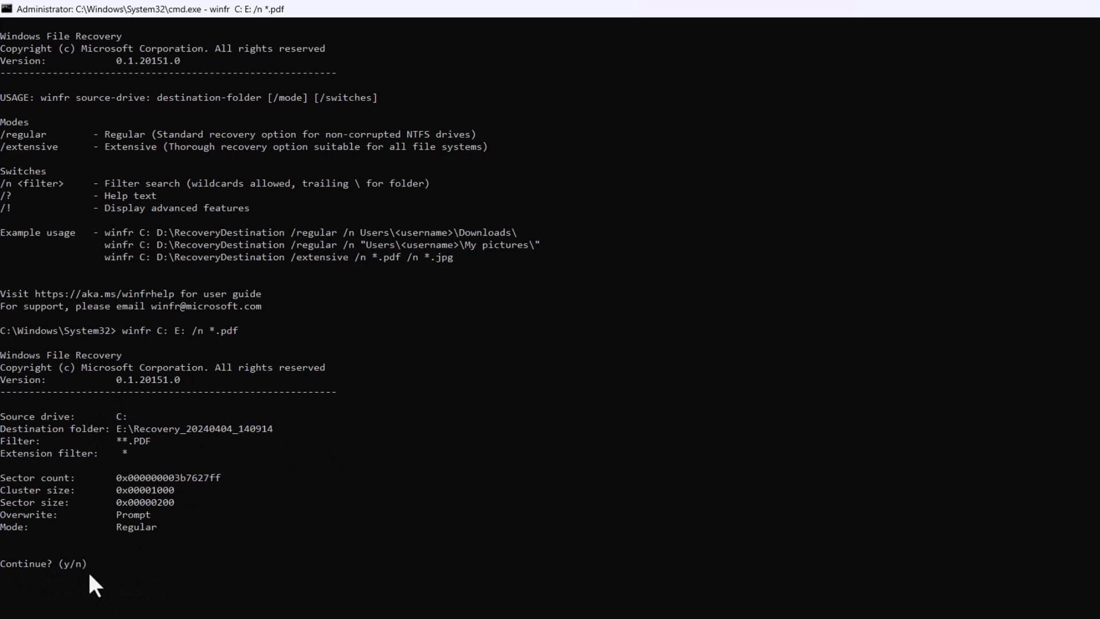
key(y)
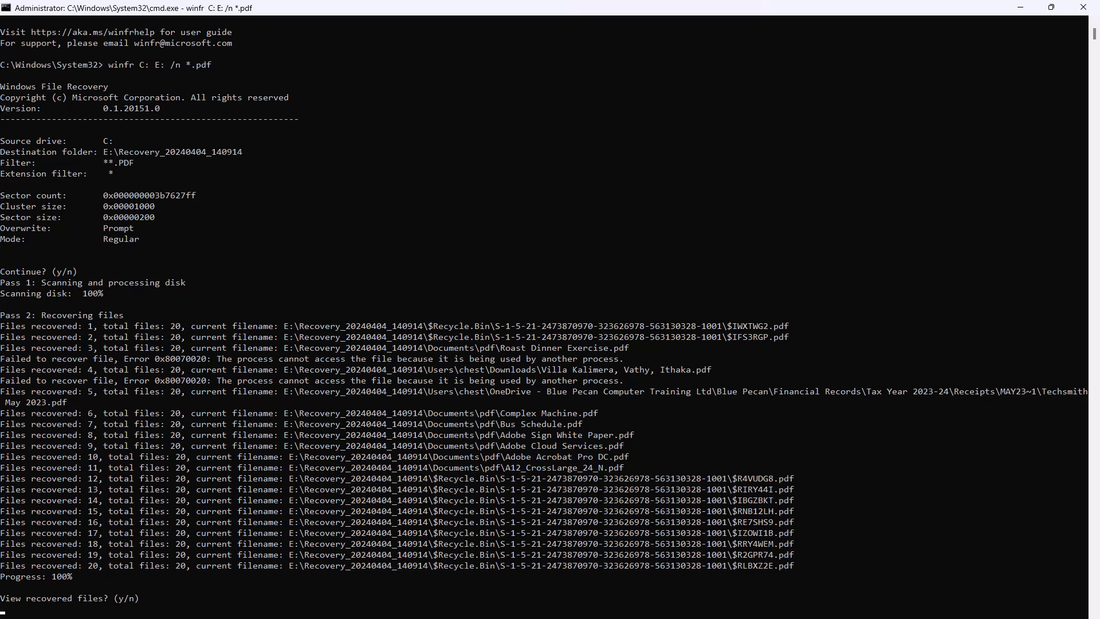
key(n)
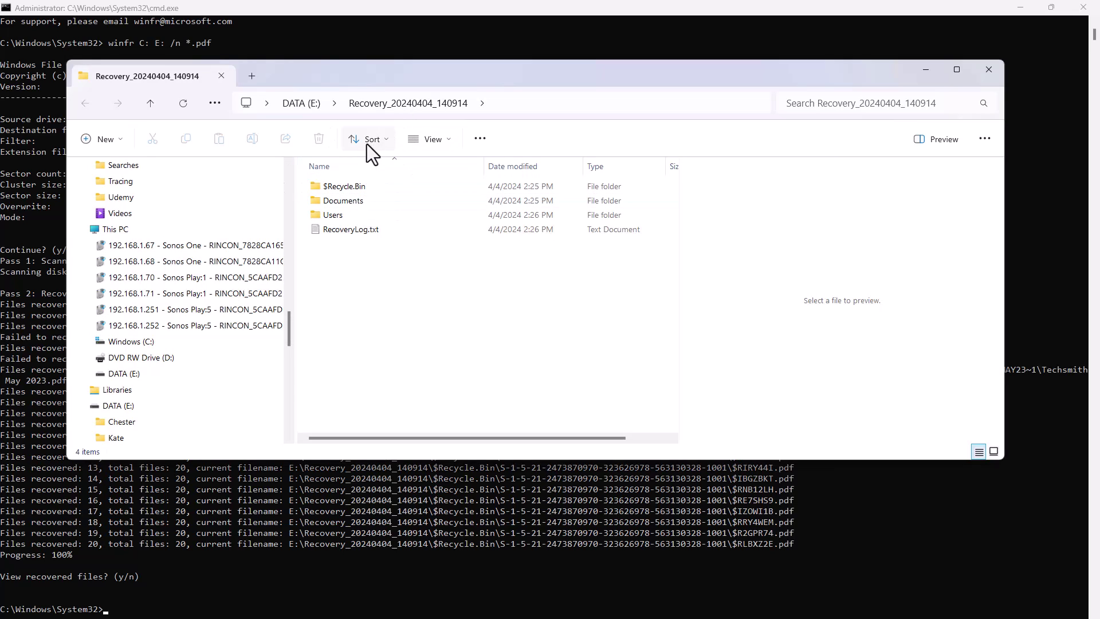
Browse the recovered Documents\pdf folder, return to Documents, and move the Explorer window aside.
double_click(315, 200)
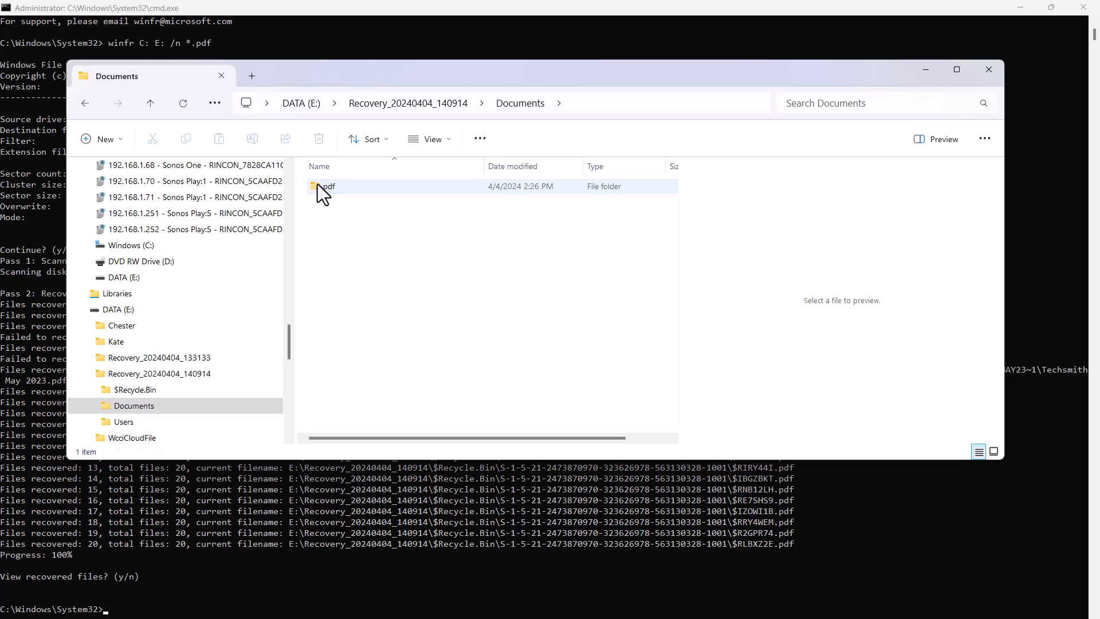
double_click(319, 186)
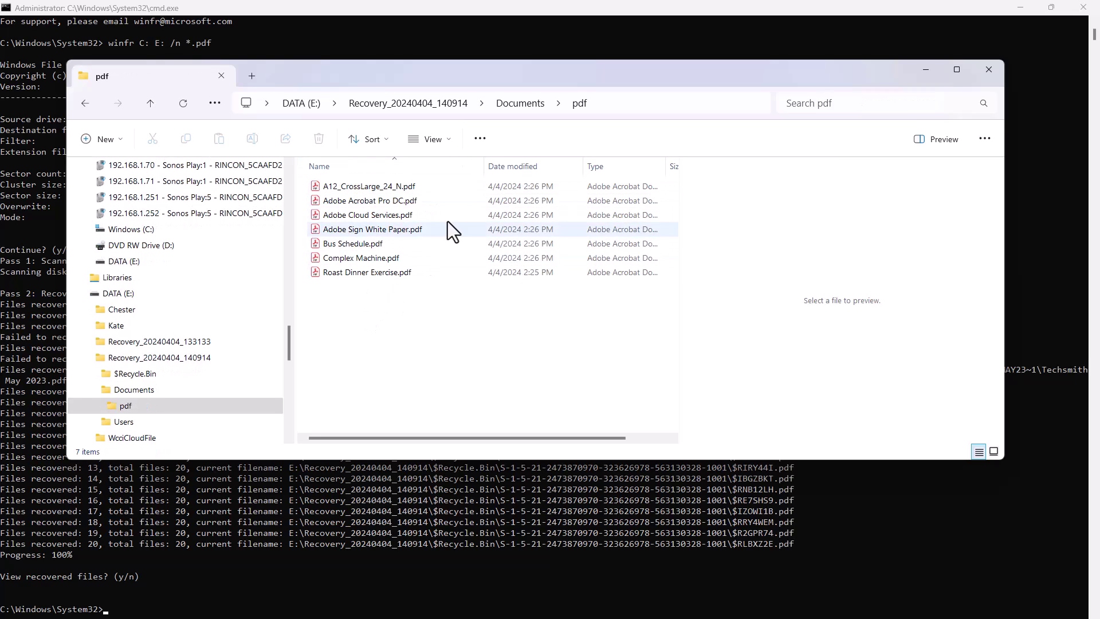
click(513, 106)
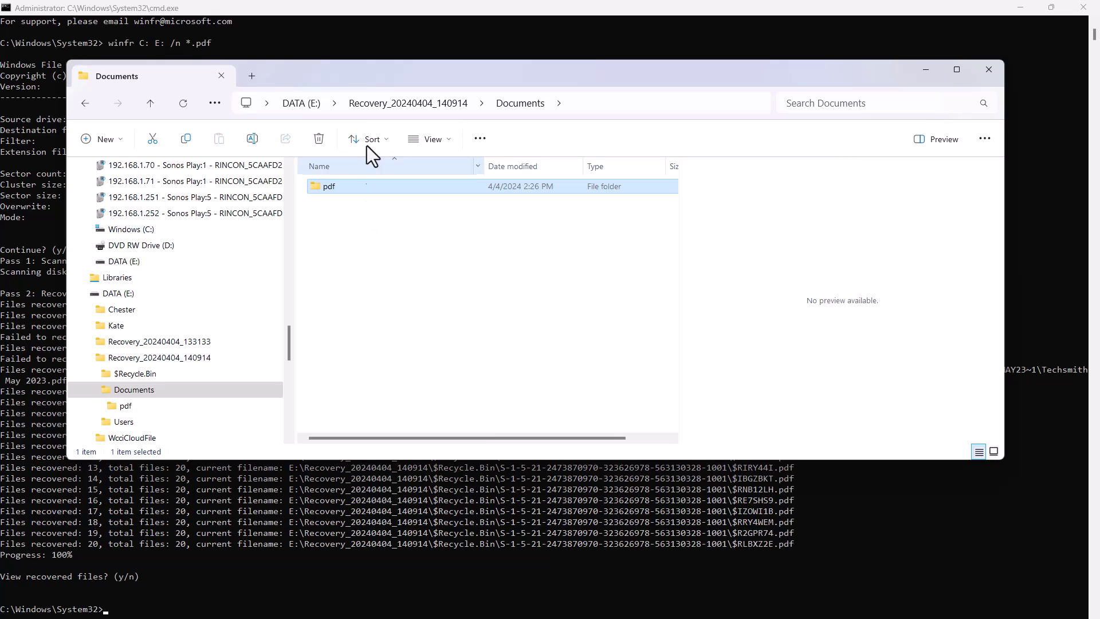
drag(370, 75, 444, 85)
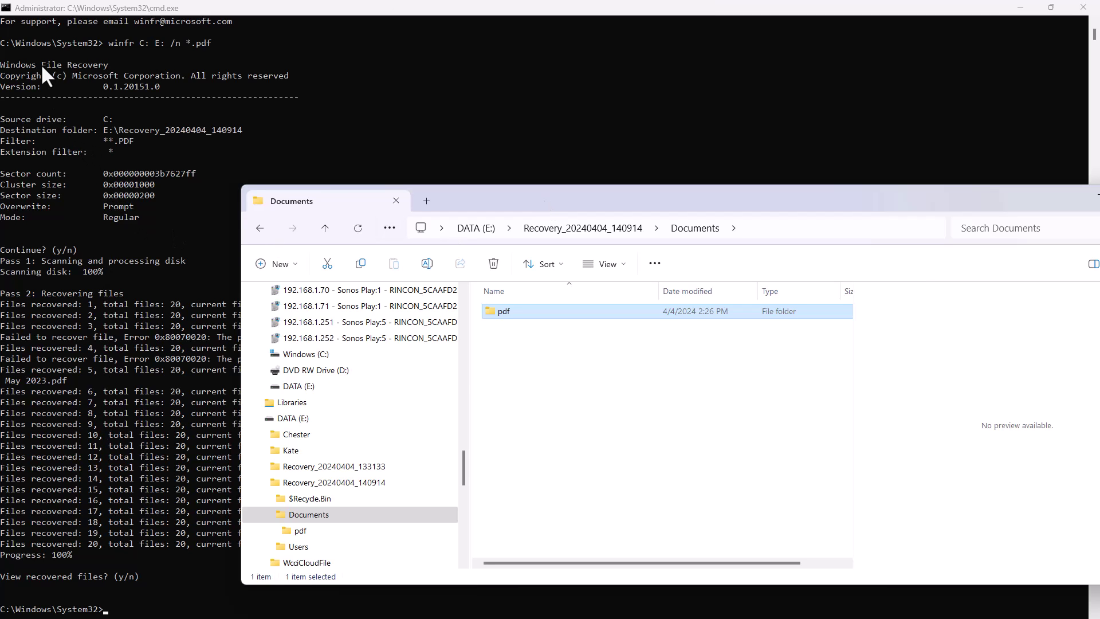
In Chrome, expand the Winter 2020 release Basic steps and scroll through its winfr examples.
key(alt+Tab)
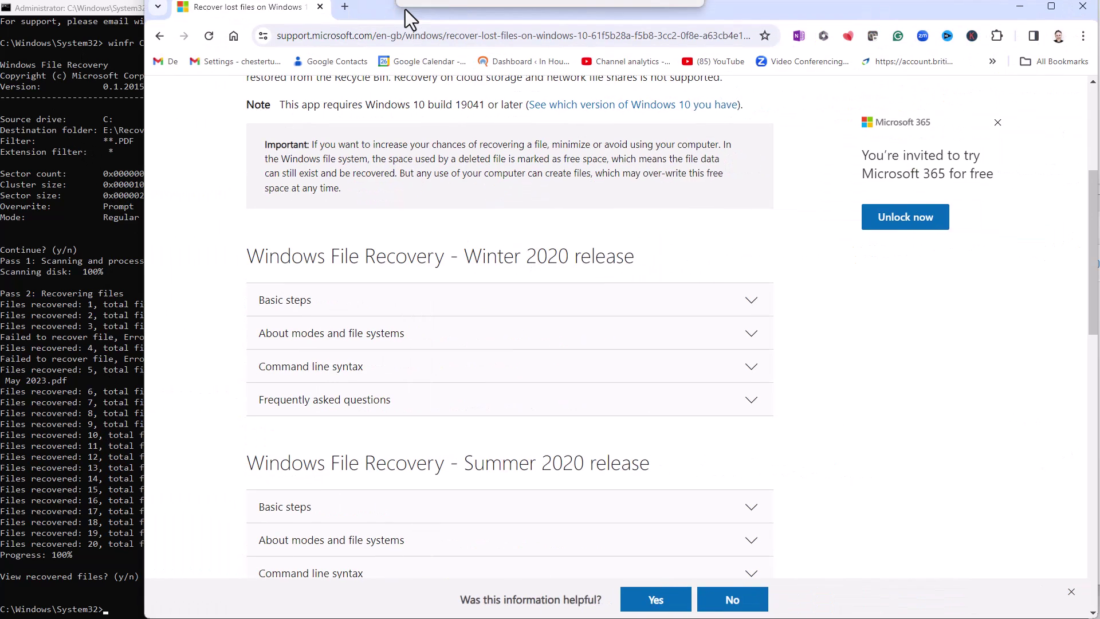
drag(404, 10, 314, 17)
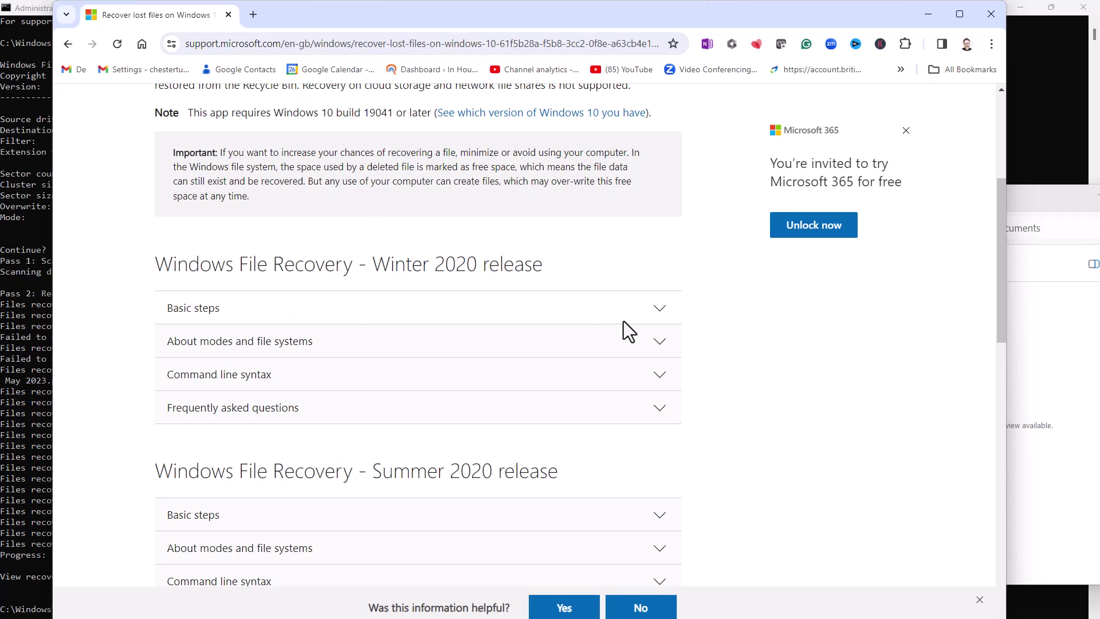
click(662, 310)
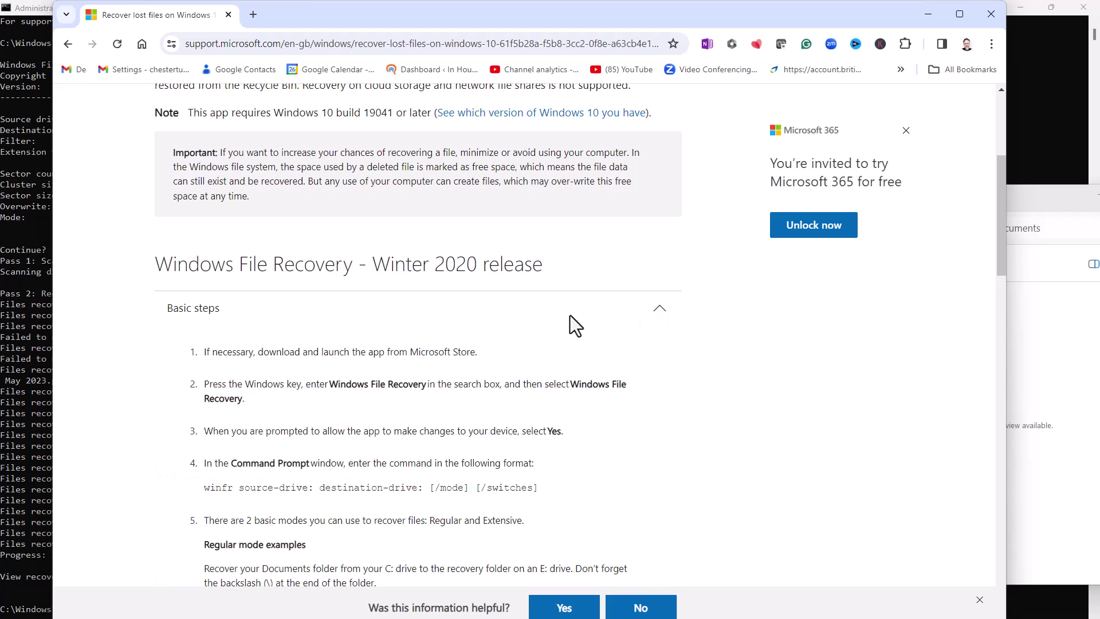
scroll(570, 315, down, 2)
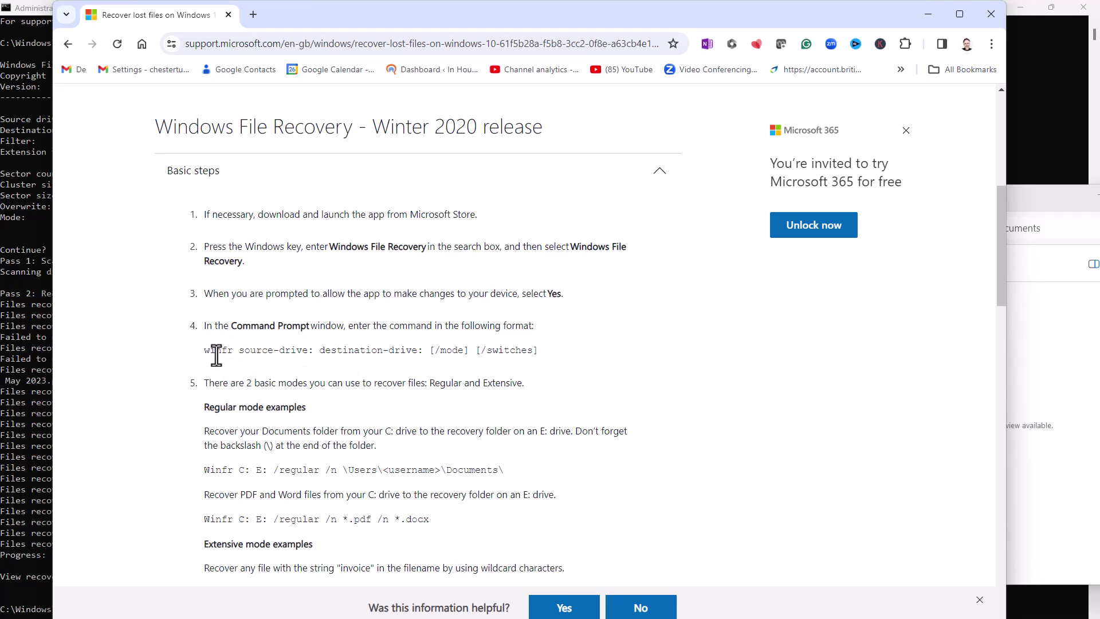
scroll(520, 382, down, 1)
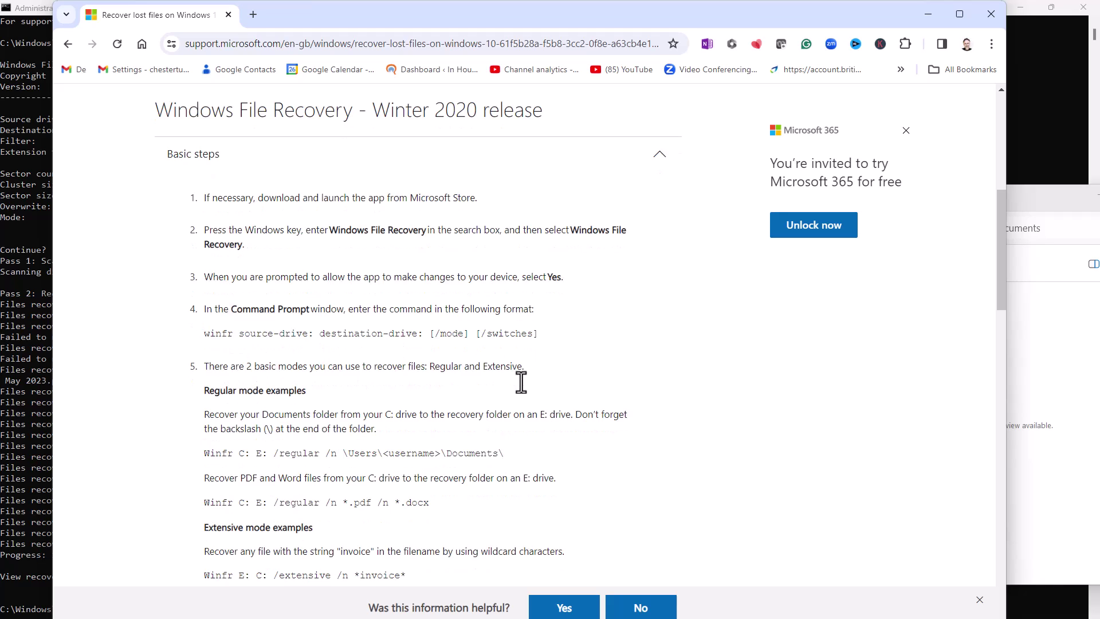
scroll(521, 383, down, 3)
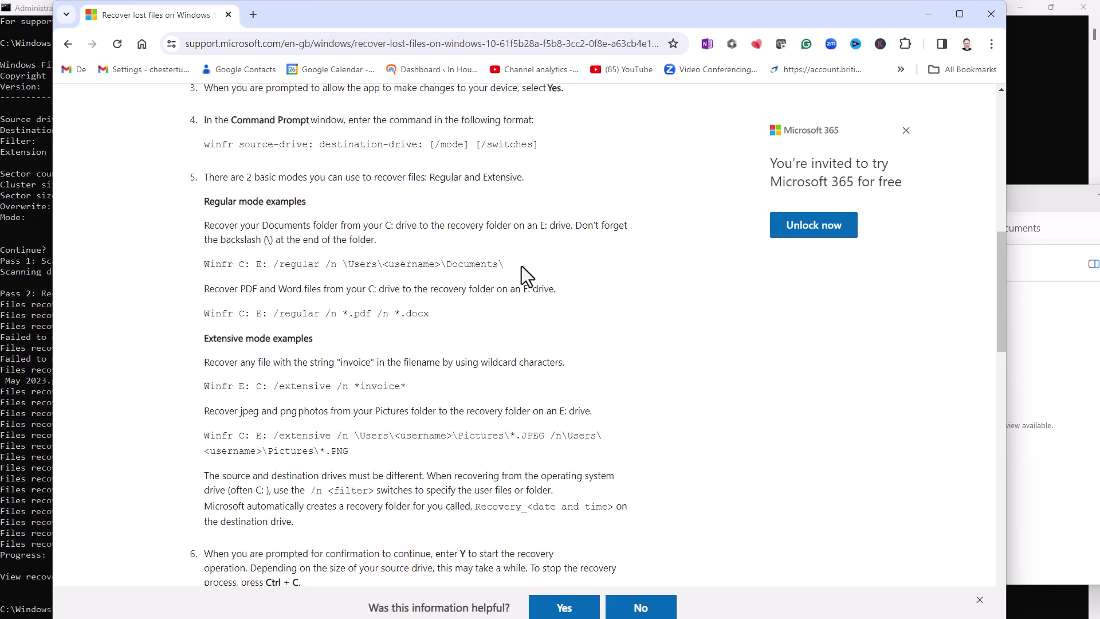
scroll(481, 331, down, 1)
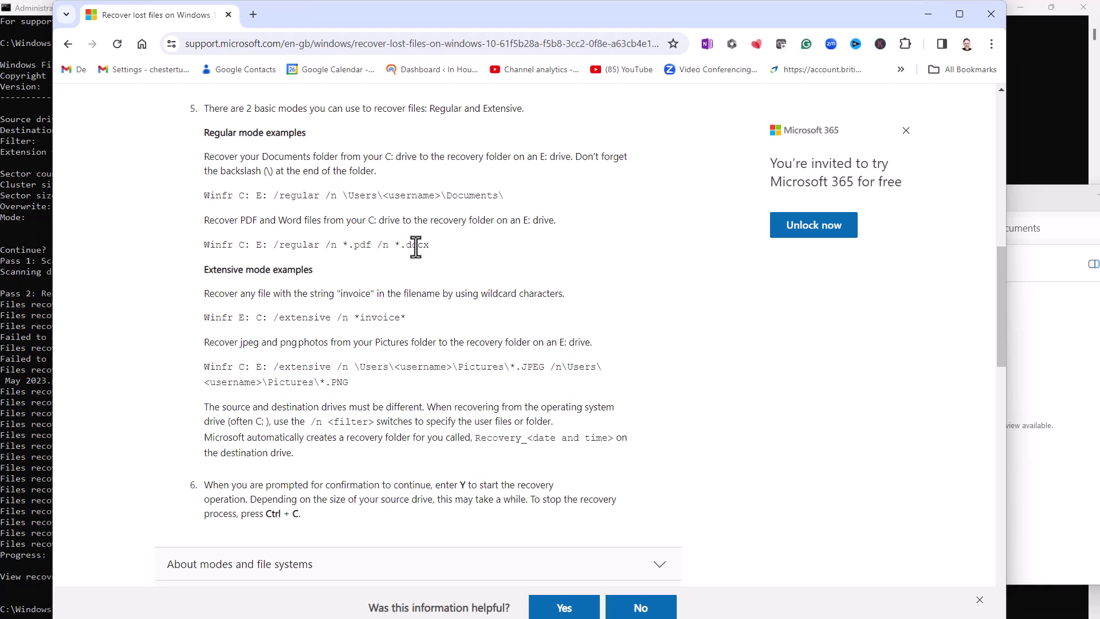
scroll(345, 462, down, 2)
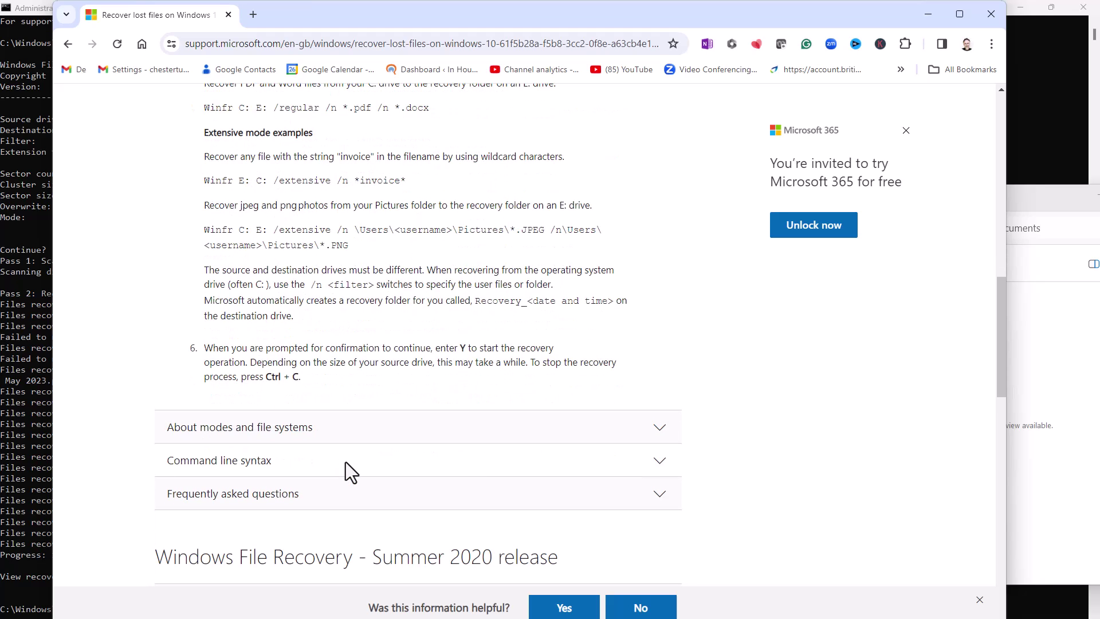